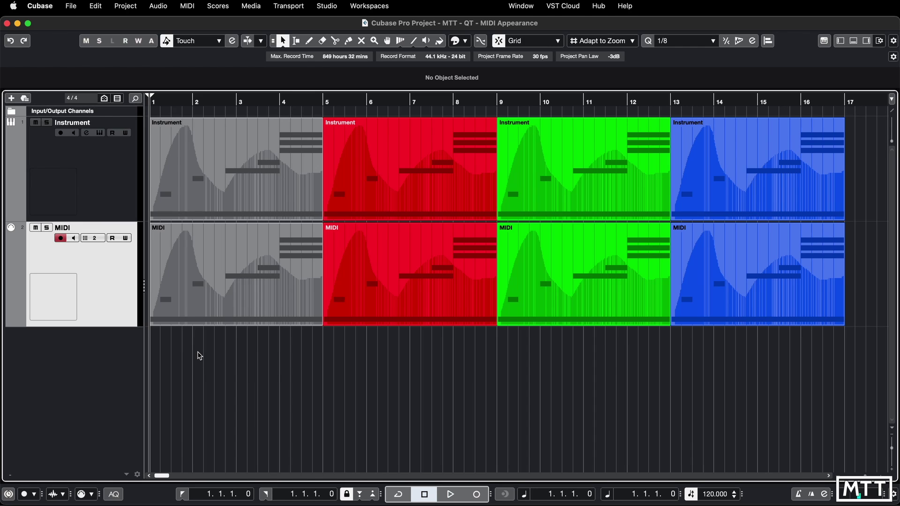
Open Preferences from the Cubase menu
{"action": "left_click", "coordinate": [44, 7]}
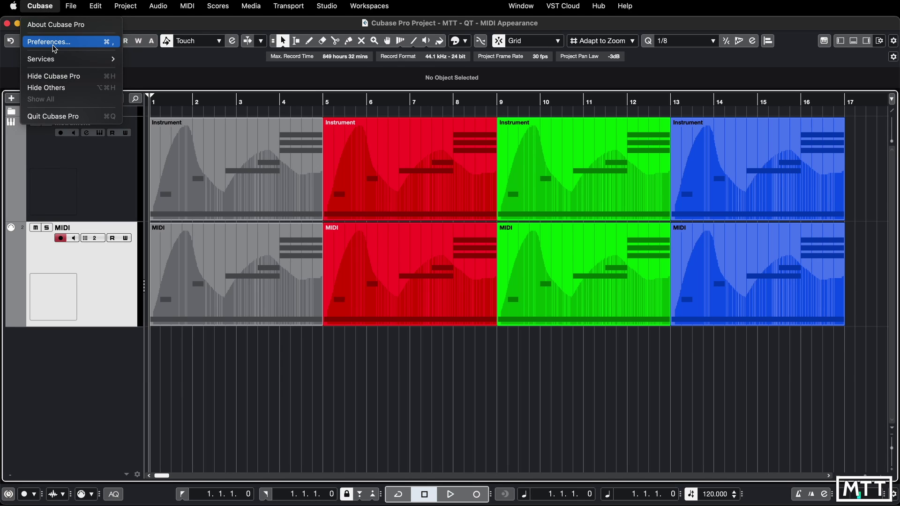
{"action": "mouse_move", "coordinate": [67, 6]}
{"action": "left_click", "coordinate": [53, 41]}
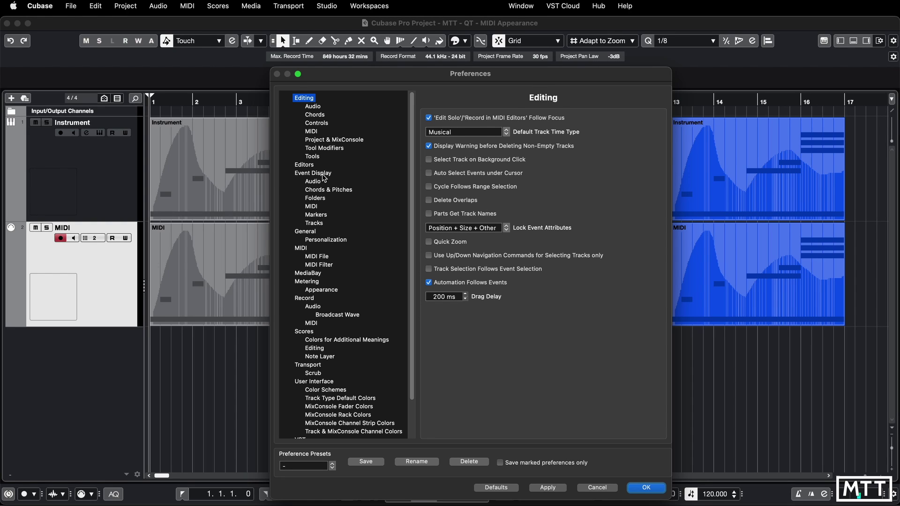
Go to the Event Display > MIDI preferences page and move the dialog left to reveal the parts
{"action": "left_click", "coordinate": [312, 173]}
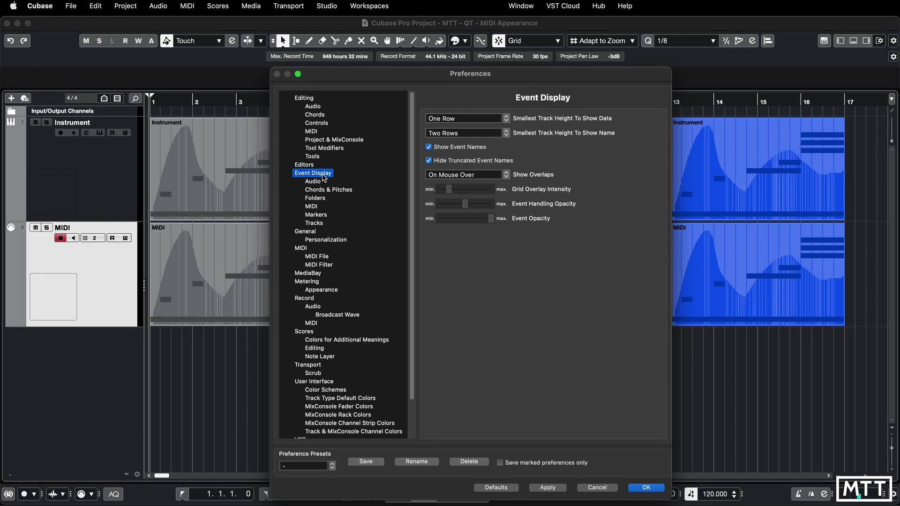
{"action": "left_click", "coordinate": [315, 208]}
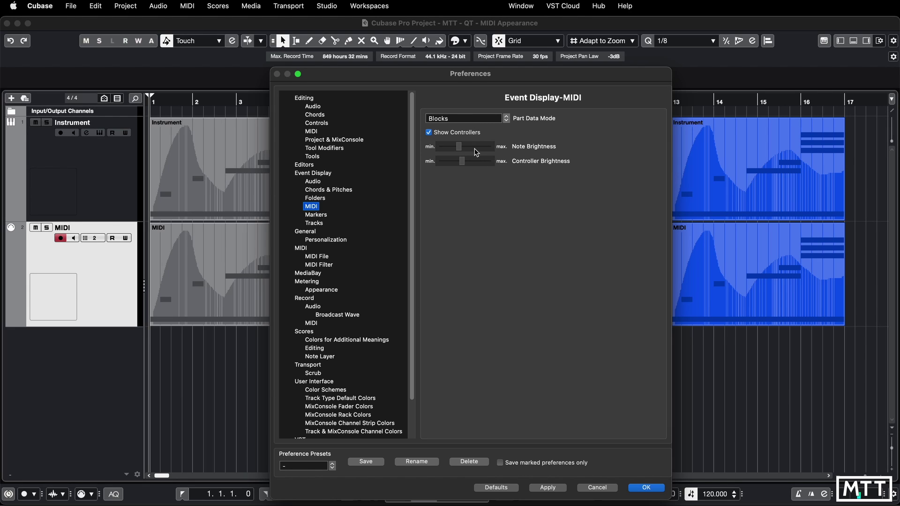
{"action": "left_click_drag", "start_coordinate": [486, 75], "coordinate": [438, 74]}
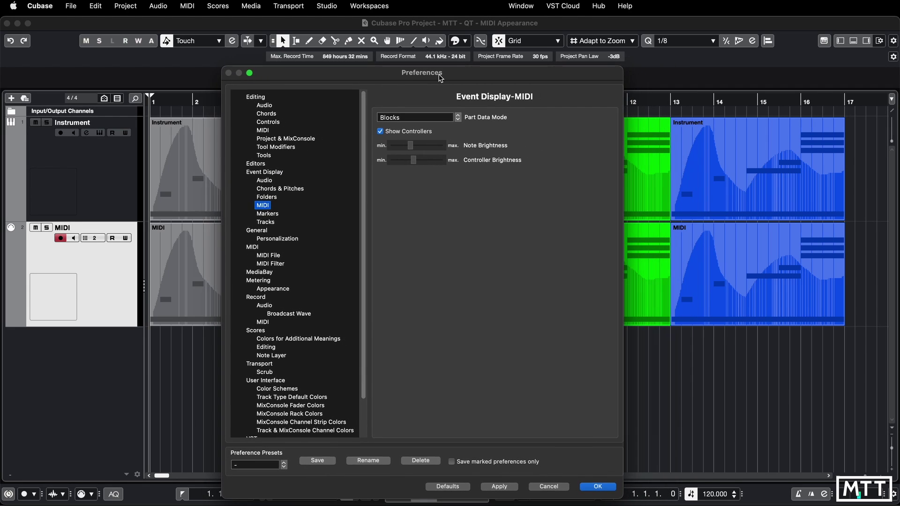
{"action": "left_click", "coordinate": [380, 132]}
{"action": "left_click", "coordinate": [499, 487]}
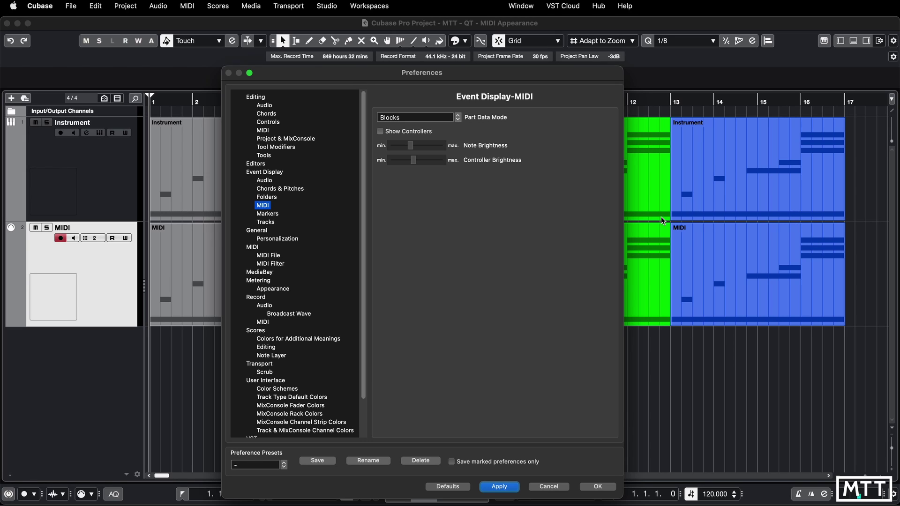
{"action": "left_click", "coordinate": [380, 131]}
{"action": "left_click", "coordinate": [513, 488]}
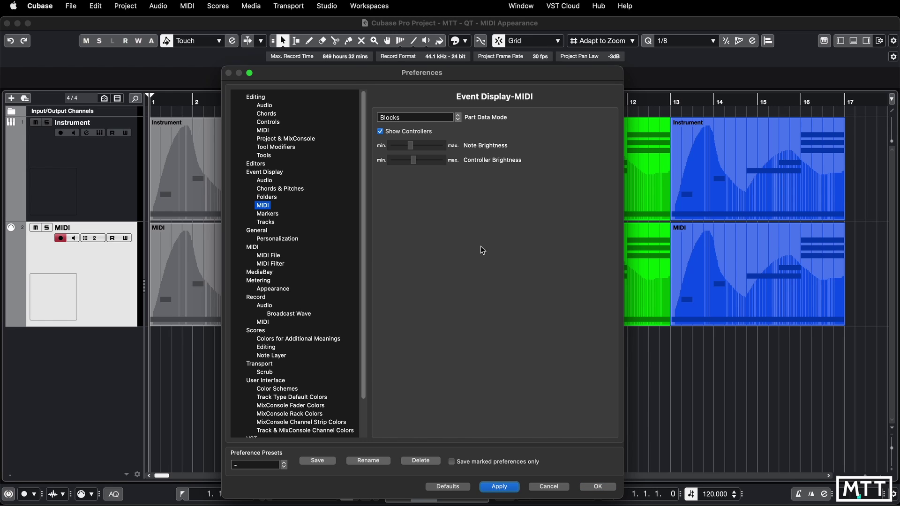
Set Part Data Mode to Lines and apply it
{"action": "left_click", "coordinate": [455, 119]}
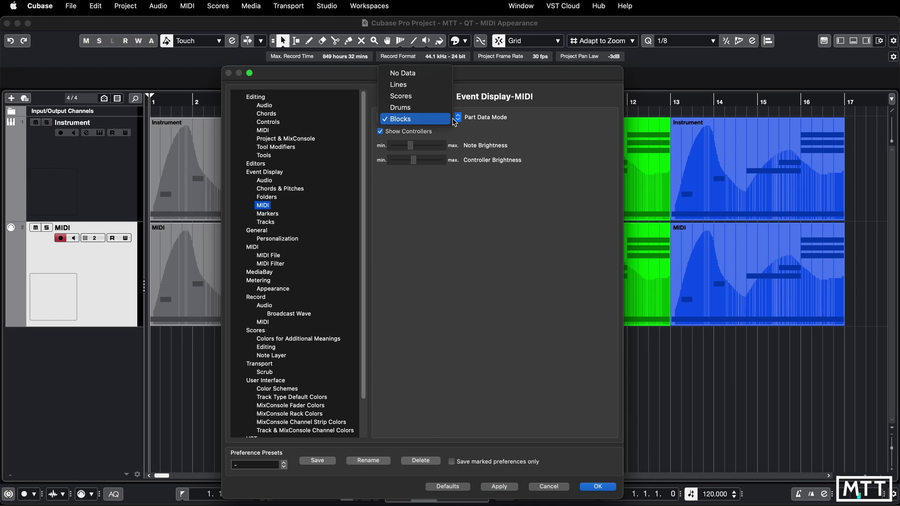
{"action": "left_click", "coordinate": [422, 85]}
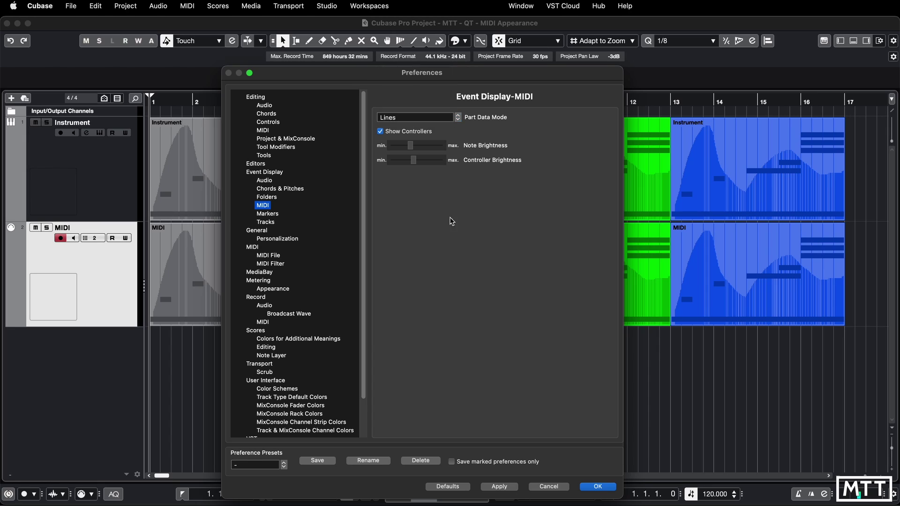
{"action": "left_click", "coordinate": [500, 487]}
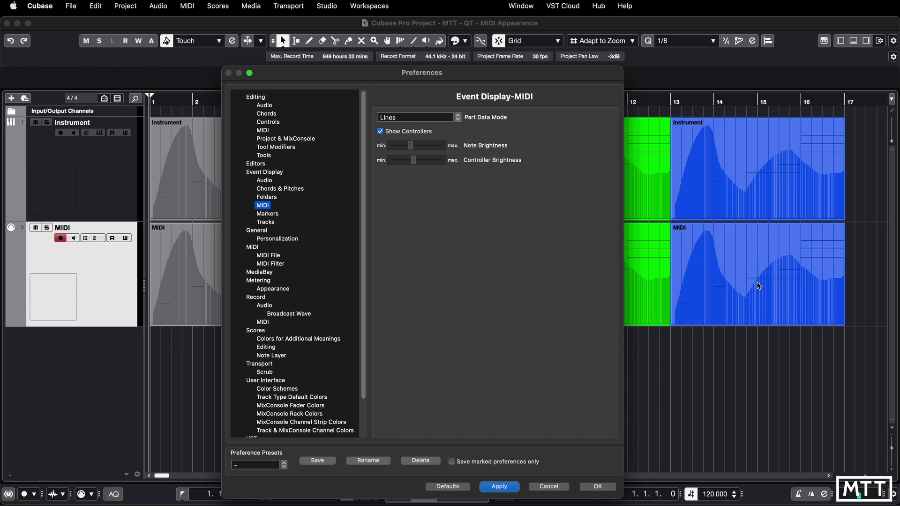
Switch Part Data Mode to Scores and apply it
{"action": "left_click", "coordinate": [457, 120]}
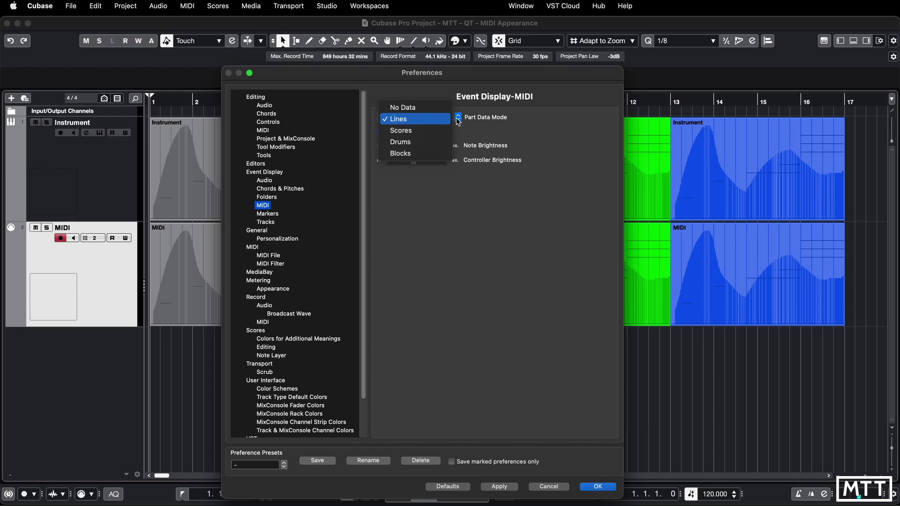
{"action": "left_click", "coordinate": [423, 135]}
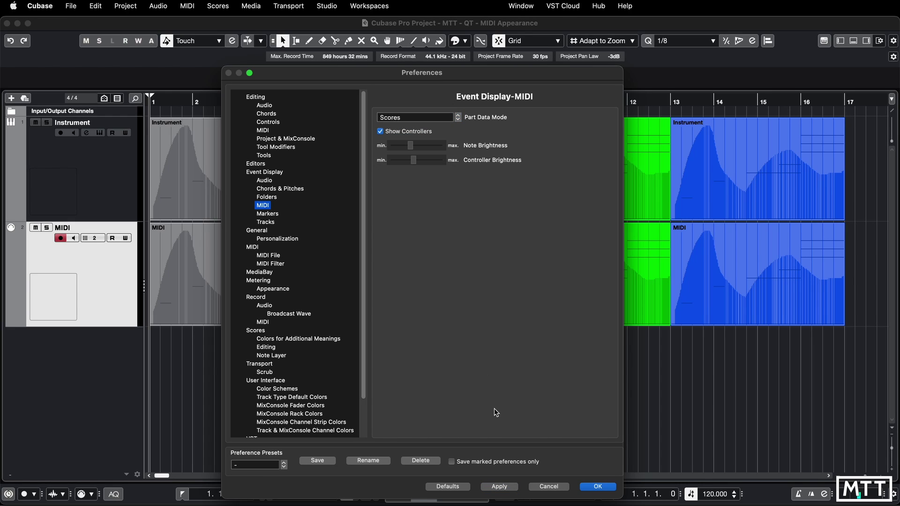
{"action": "left_click", "coordinate": [499, 487]}
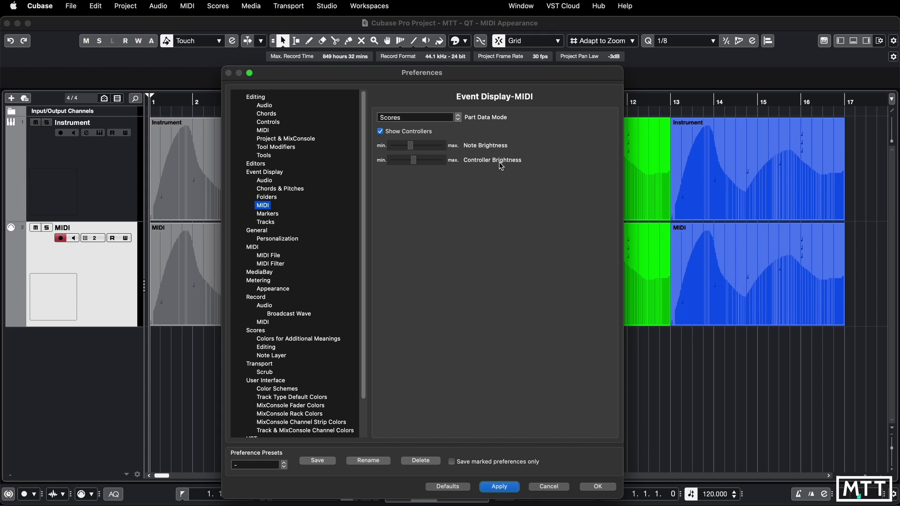
Apply the Drums Part Data Mode, then set Part Data Mode back to Blocks
{"action": "left_click", "coordinate": [449, 120]}
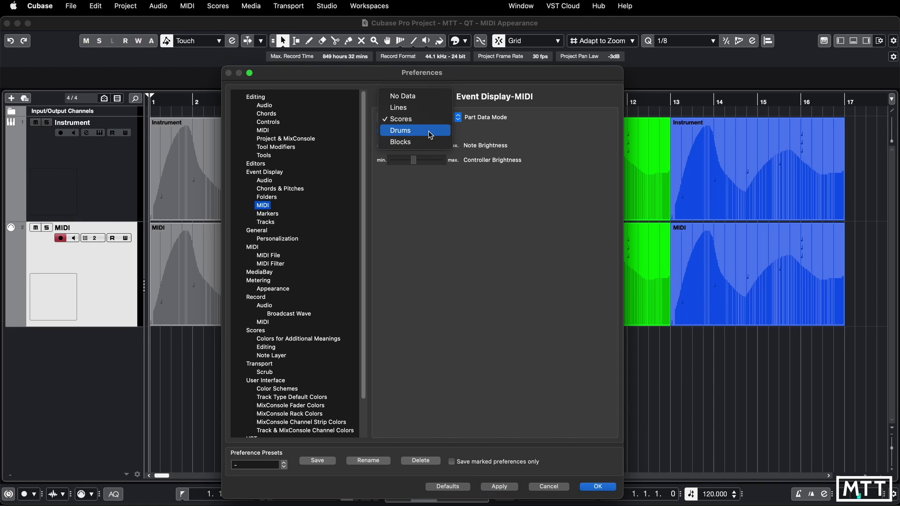
{"action": "left_click", "coordinate": [428, 130]}
{"action": "left_click", "coordinate": [500, 486]}
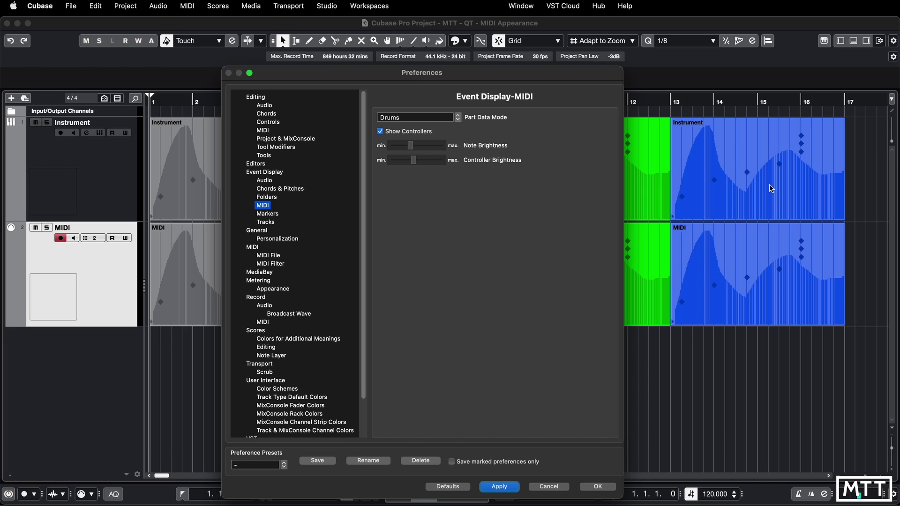
{"action": "left_click", "coordinate": [439, 117]}
{"action": "left_click", "coordinate": [428, 131]}
Drop Note Brightness to minimum and apply, then raise it to about a third and apply
{"action": "left_click_drag", "start_coordinate": [411, 146], "coordinate": [388, 149]}
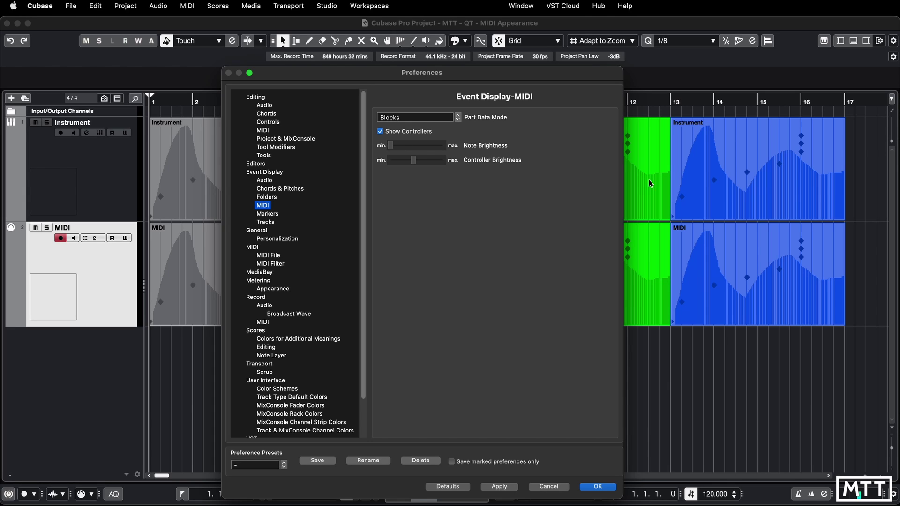
{"action": "left_click", "coordinate": [511, 489]}
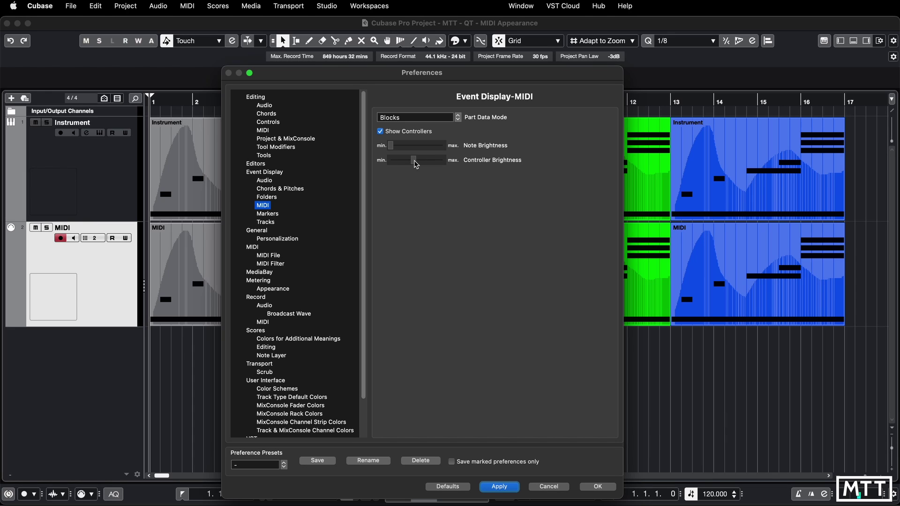
{"action": "left_click_drag", "start_coordinate": [394, 151], "coordinate": [411, 151]}
{"action": "left_click", "coordinate": [508, 487]}
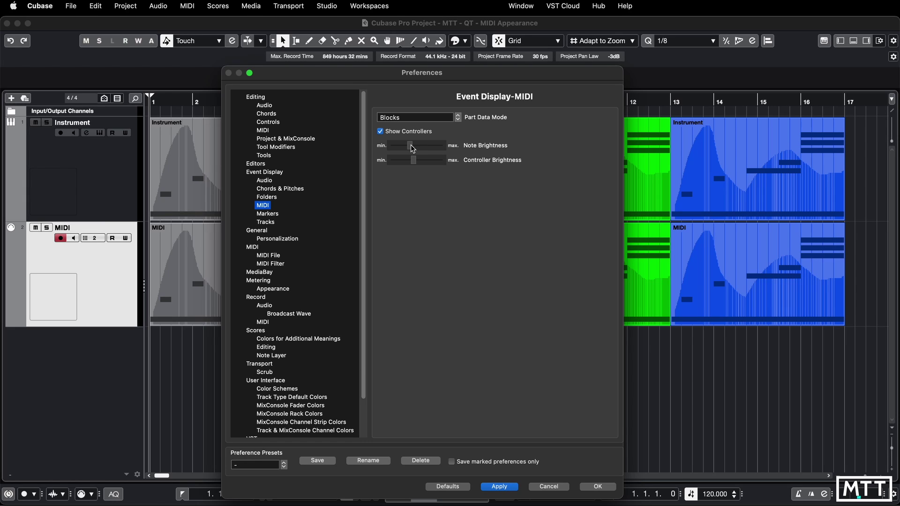
{"action": "left_click", "coordinate": [504, 489]}
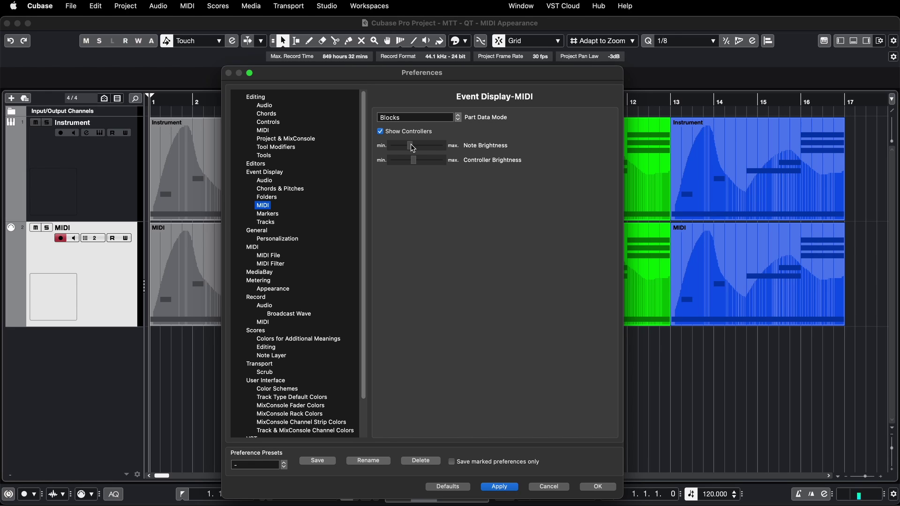
Raise Controller Brightness, bring it back toward the middle, then nudge Note Brightness up, applying each change
{"action": "left_click_drag", "start_coordinate": [415, 162], "coordinate": [417, 161]}
{"action": "left_click", "coordinate": [503, 487]}
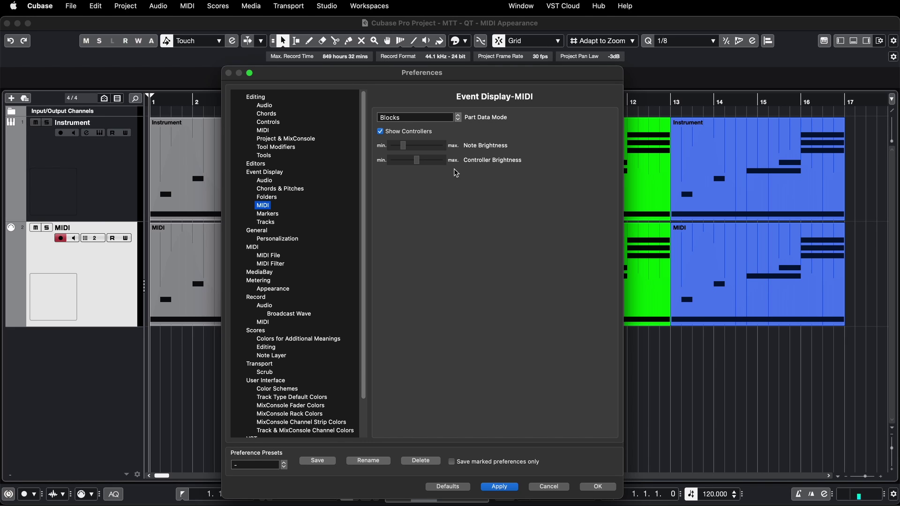
{"action": "left_click_drag", "start_coordinate": [418, 162], "coordinate": [423, 162]}
{"action": "left_click", "coordinate": [499, 488]}
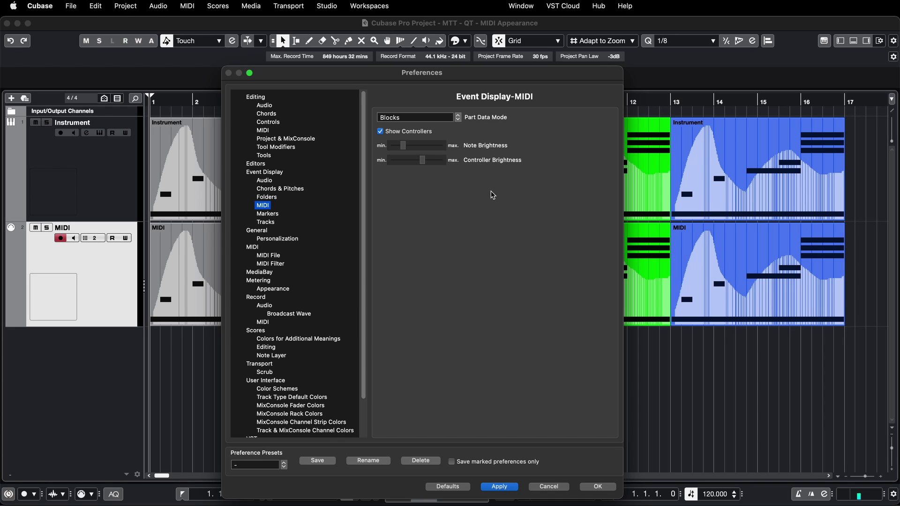
{"action": "left_click_drag", "start_coordinate": [422, 160], "coordinate": [413, 159]}
{"action": "left_click", "coordinate": [496, 487]}
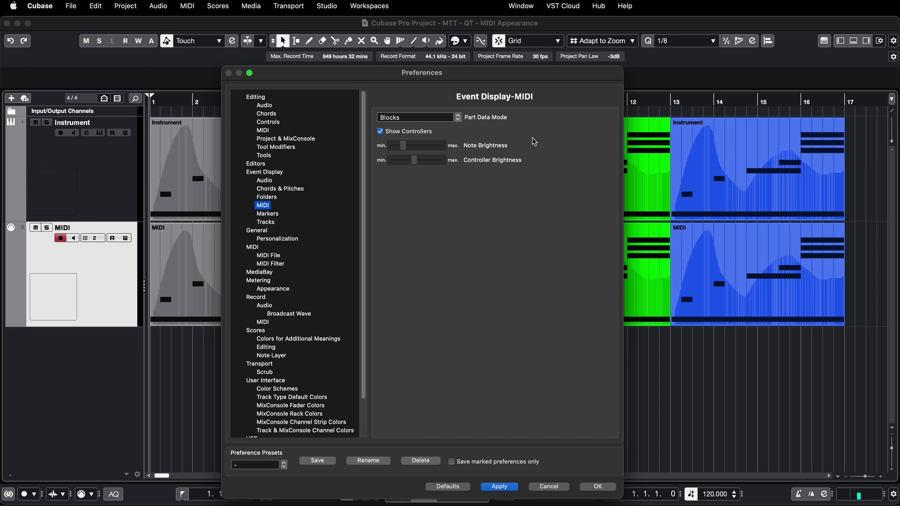
{"action": "left_click_drag", "start_coordinate": [406, 149], "coordinate": [407, 150]}
{"action": "left_click", "coordinate": [500, 487]}
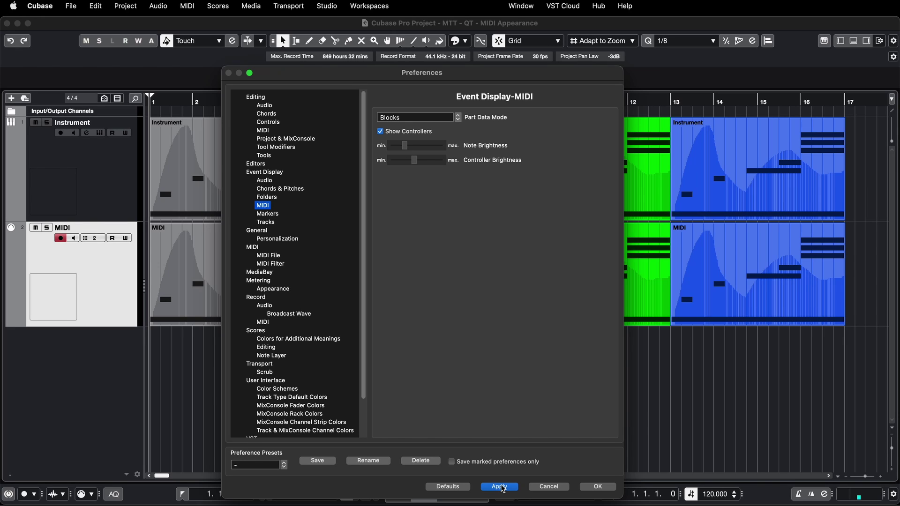